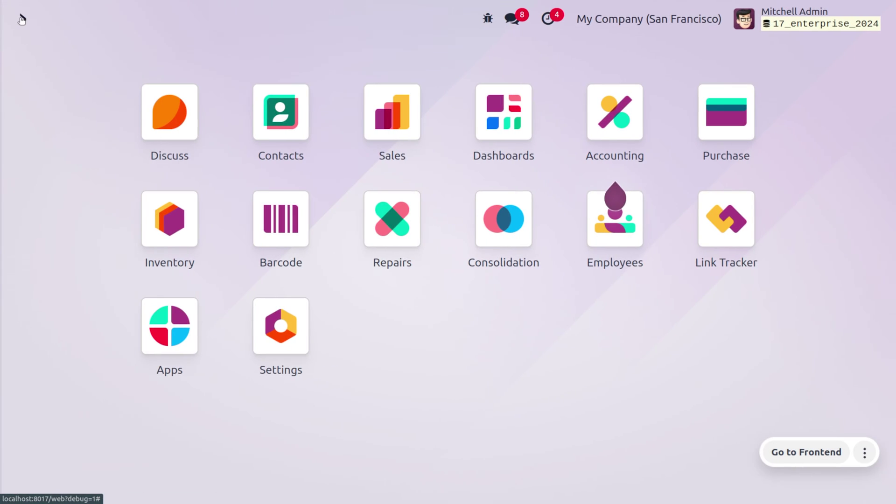
- Open the Inventory app's settings and check the Lots & Serial Numbers option in the Traceability section
type("in")
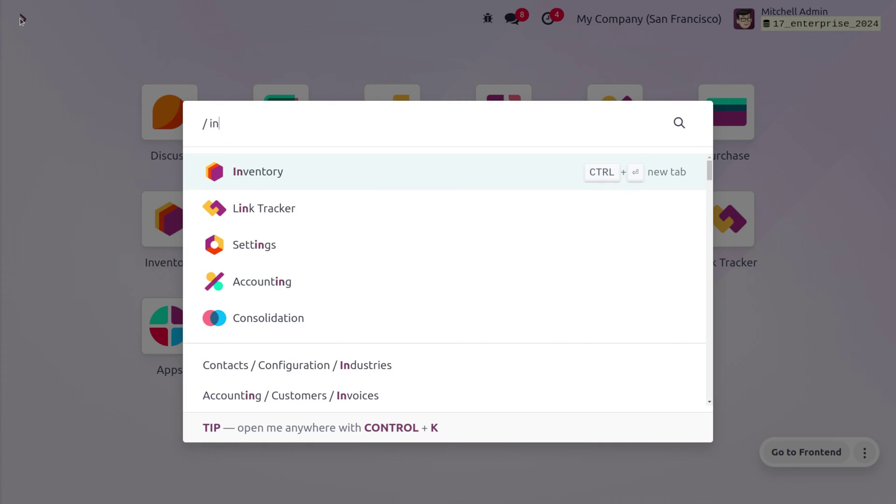
key("Return")
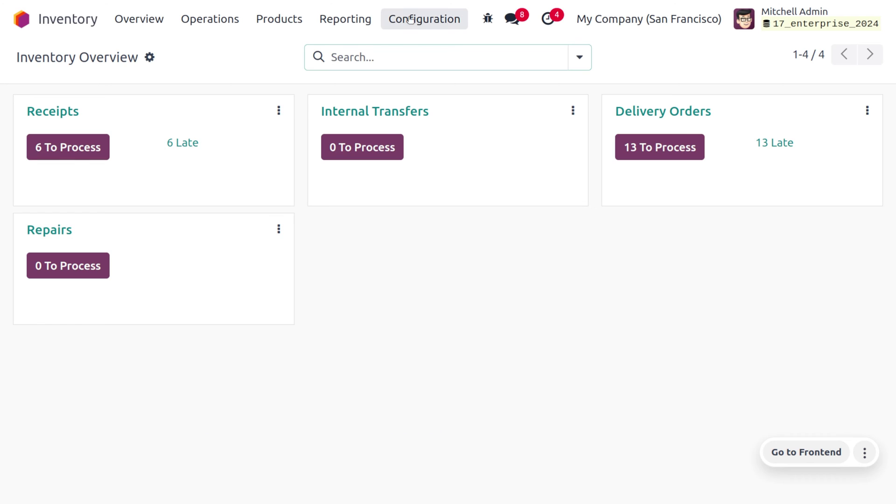
left_click(433, 20)
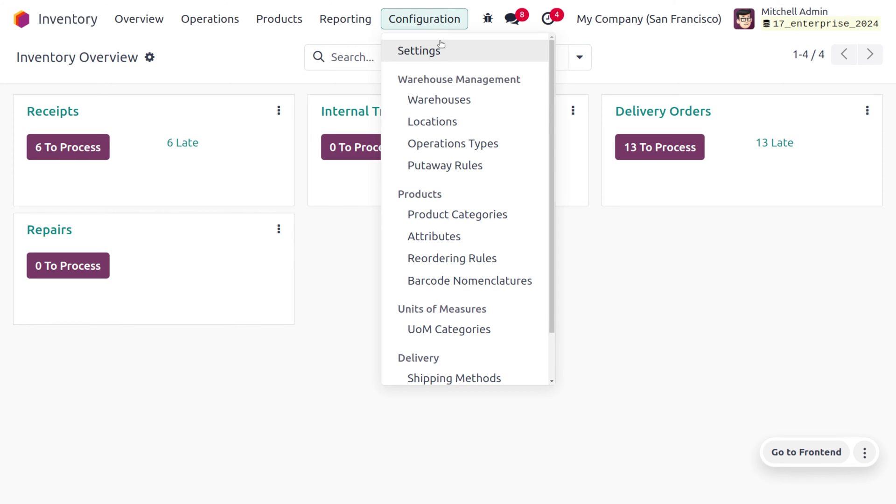
left_click(439, 42)
scroll(443, 192, "down", 10)
scroll(443, 193, "down", 10)
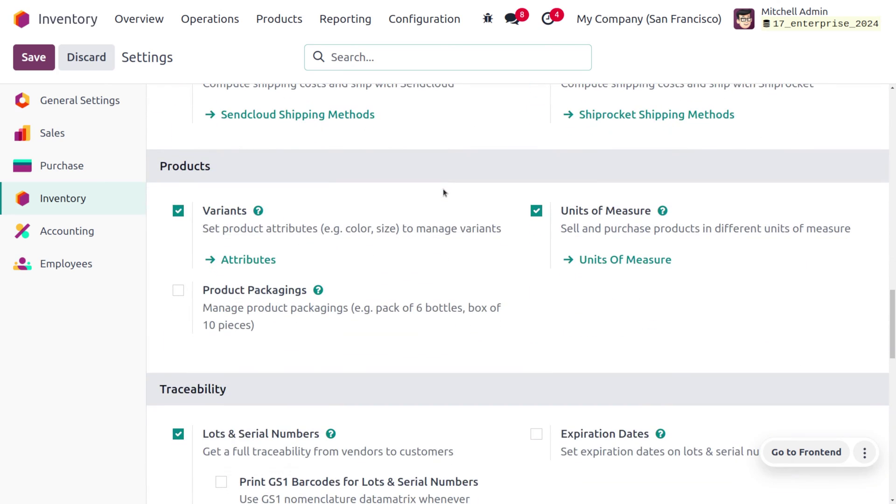
scroll(444, 192, "down", 5)
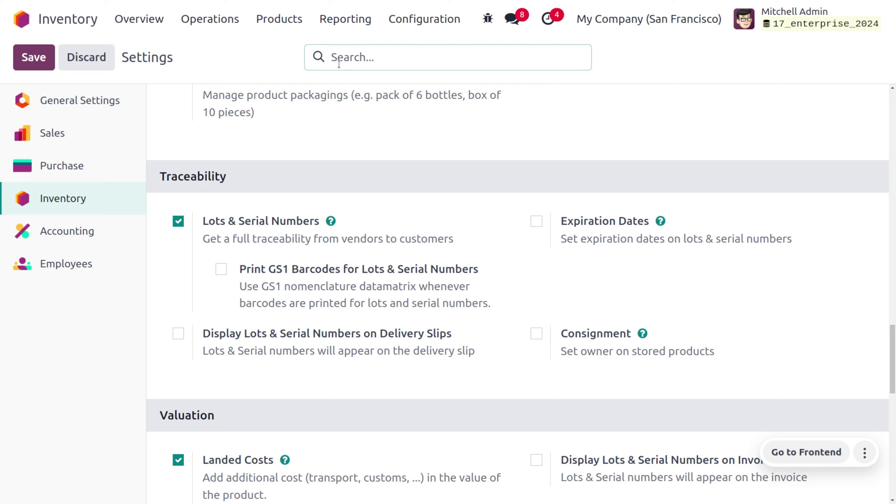
- View the list of existing lots and serial numbers, followed by the product catalogue
left_click(284, 21)
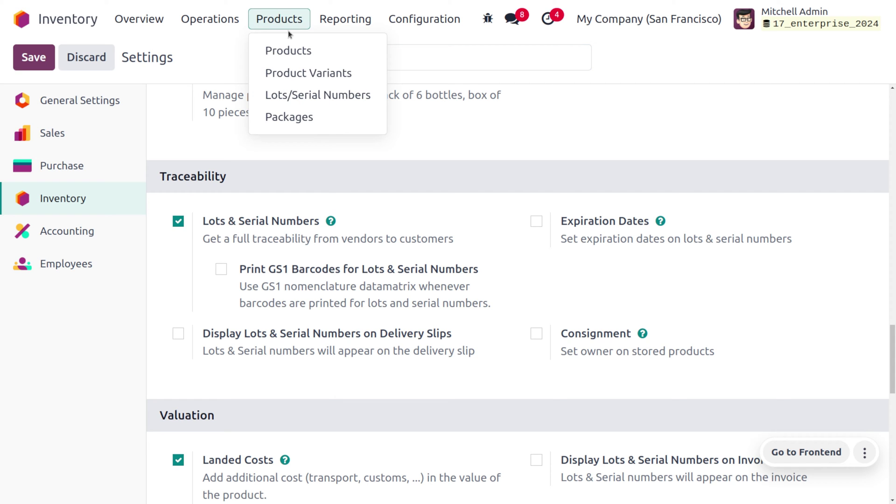
left_click(321, 93)
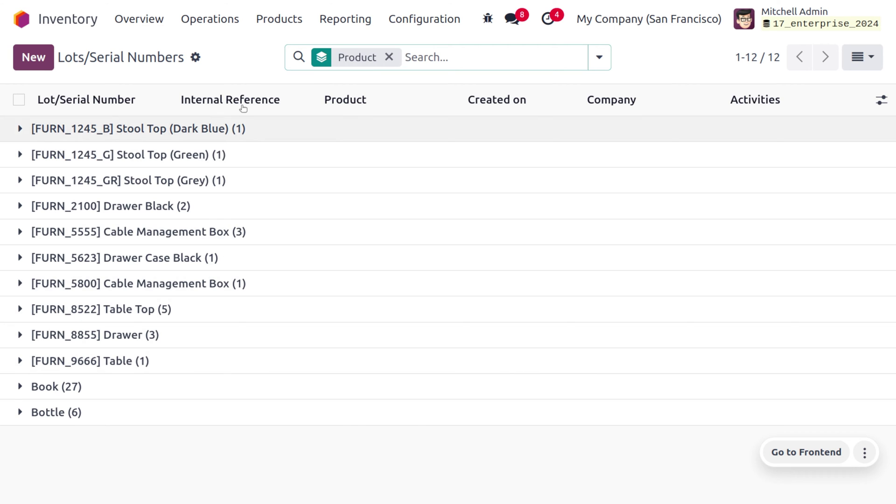
left_click(278, 18)
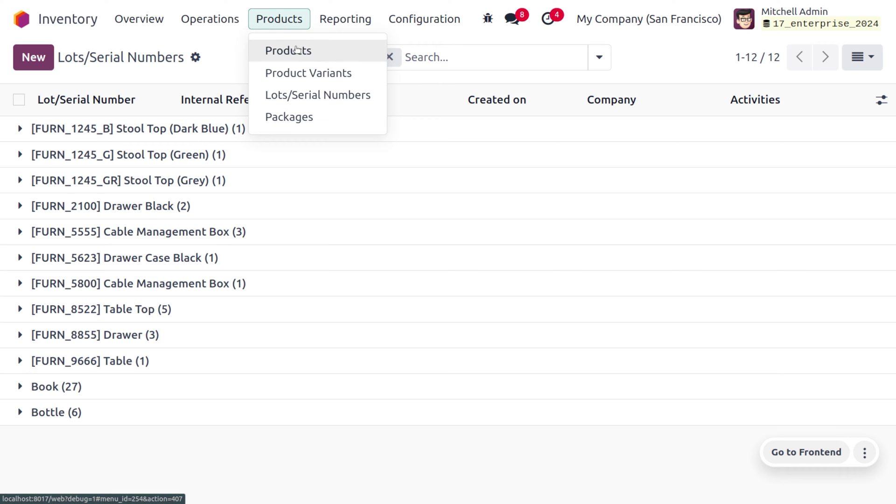
left_click(297, 49)
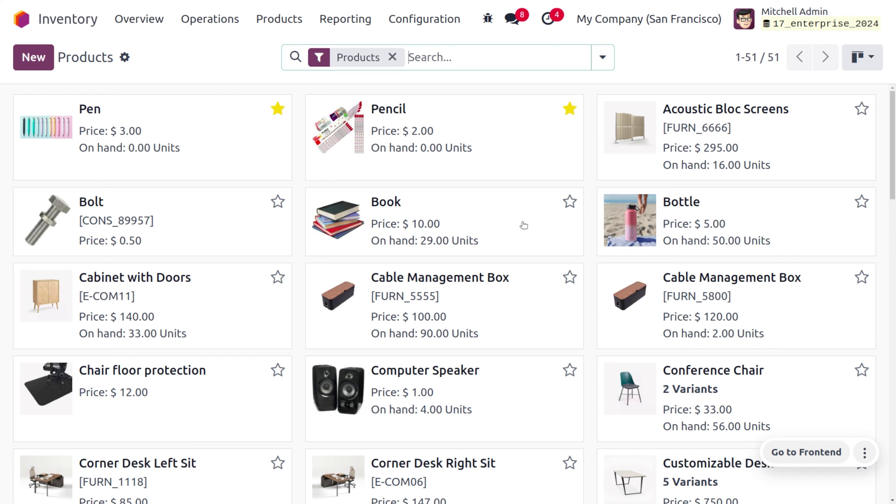
- Examine the Lots/Serial Numbers options of the Receipts and Delivery Orders operation types
left_click(413, 20)
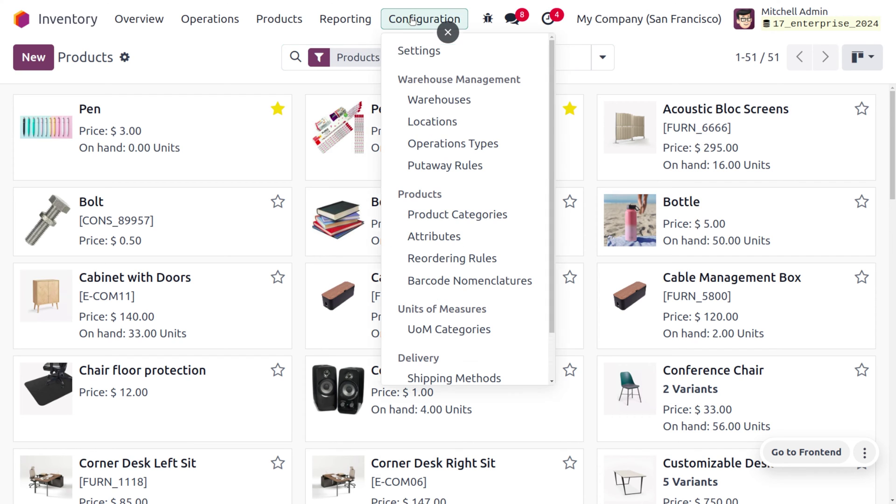
left_click(449, 145)
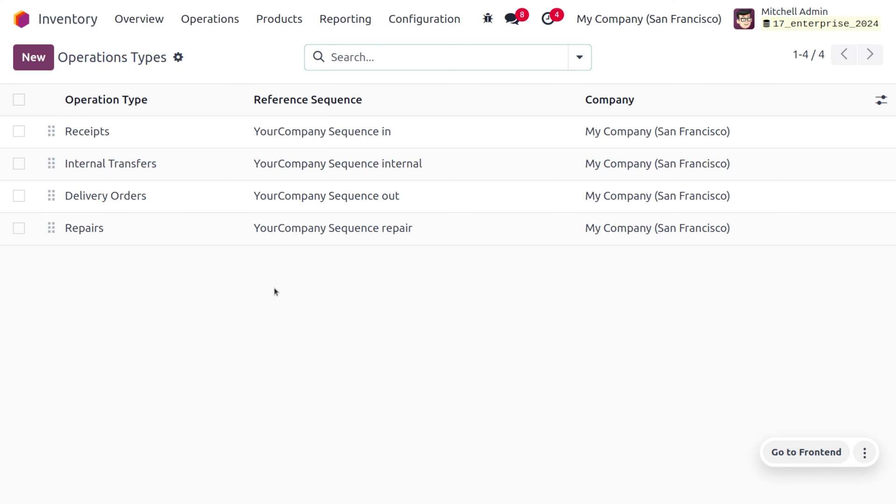
left_click(164, 135)
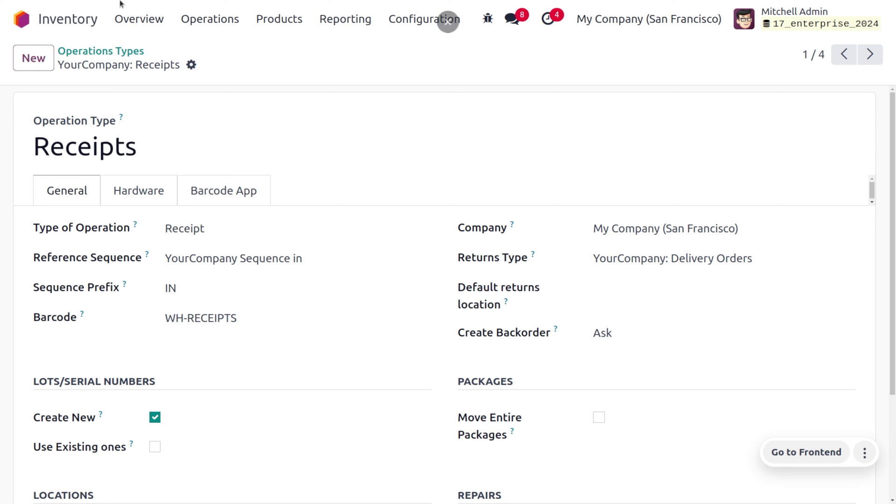
left_click(100, 52)
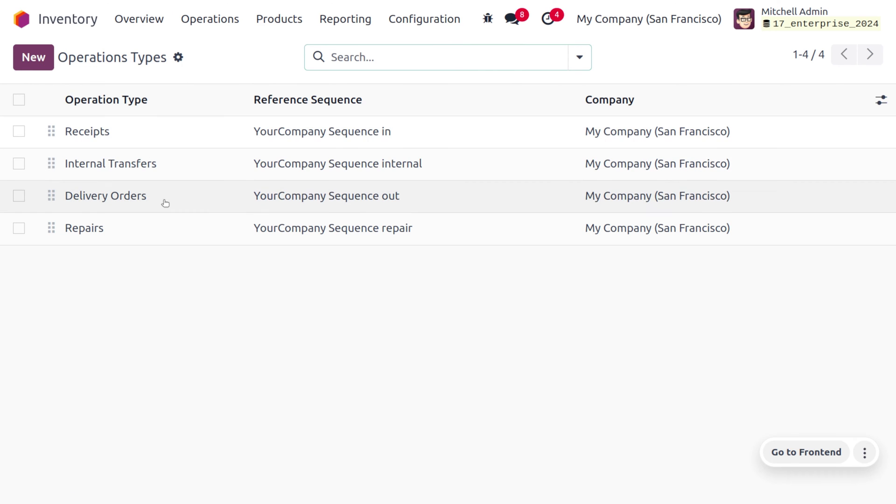
left_click(164, 204)
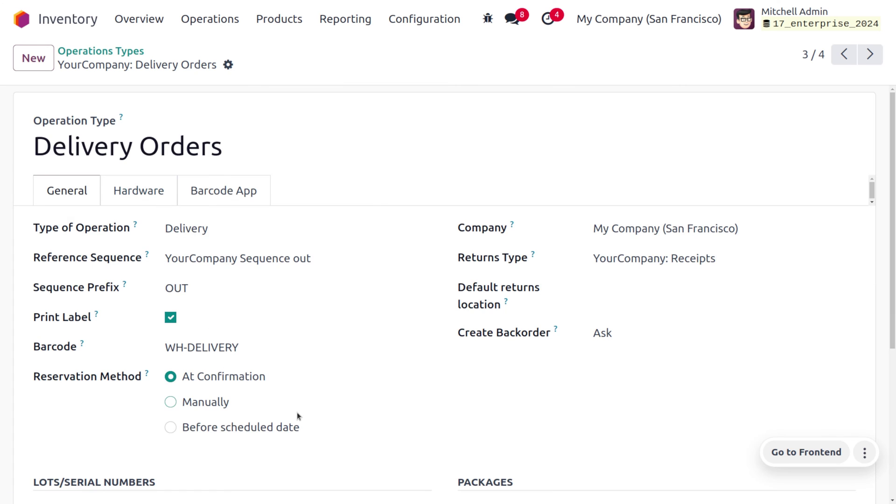
scroll(296, 413, "down", 5)
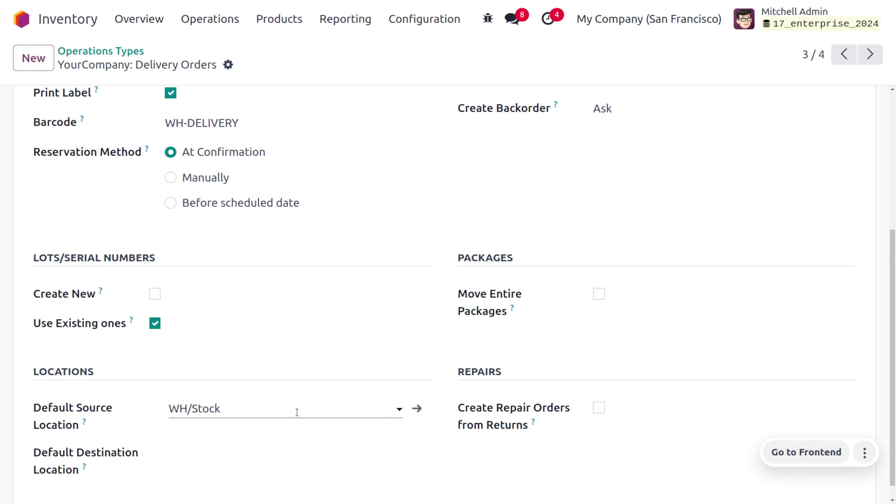
scroll(297, 412, "up", 5)
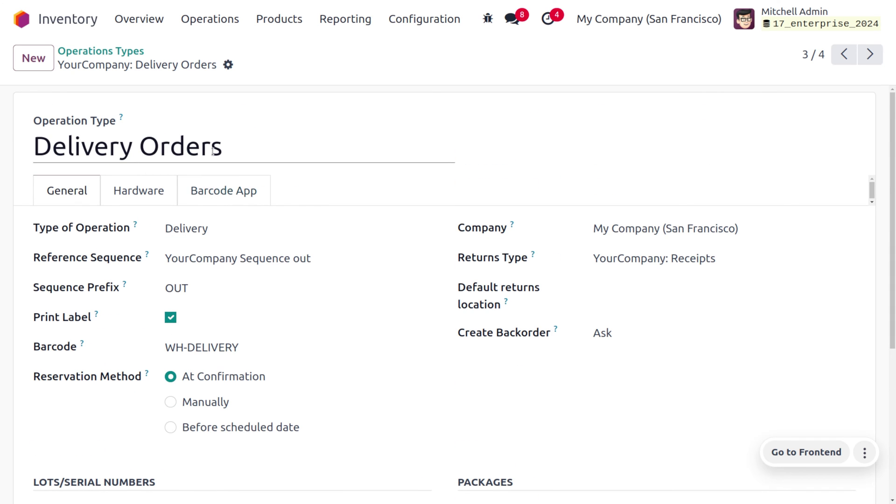
- Set the Pen product's tracking to By Unique Serial Number and save the product
left_click(210, 21)
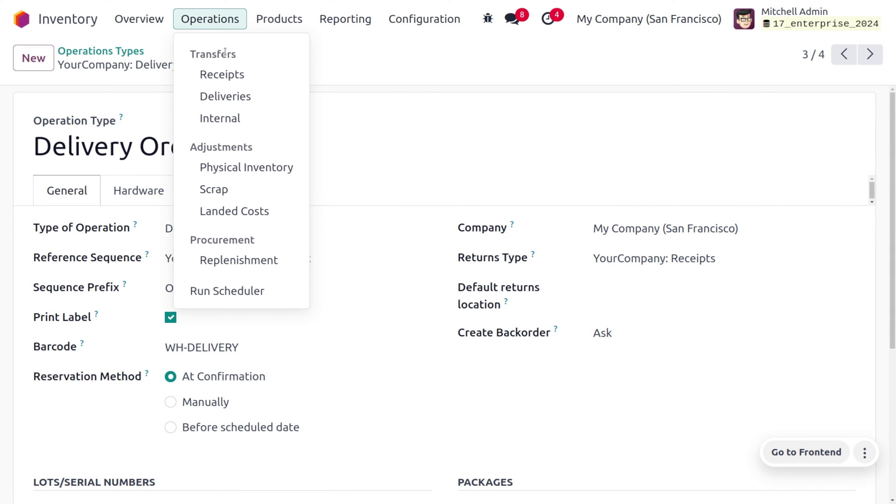
mouse_move(260, 22)
left_click(284, 47)
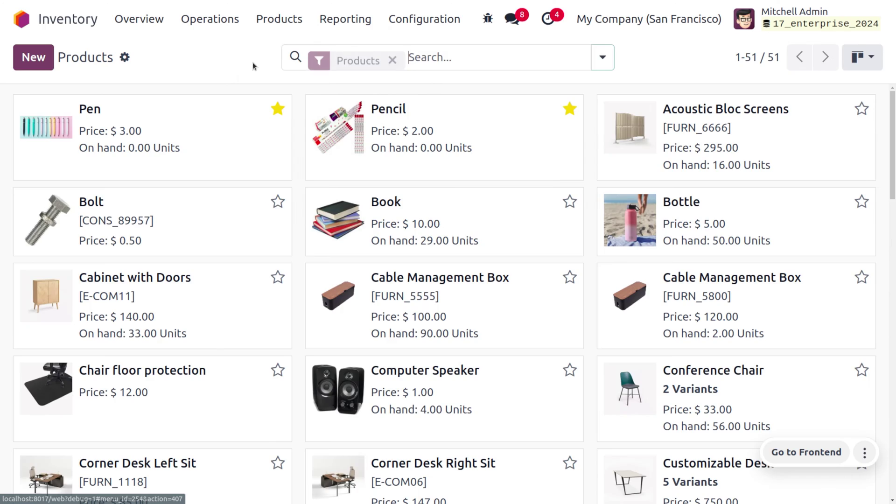
left_click(144, 130)
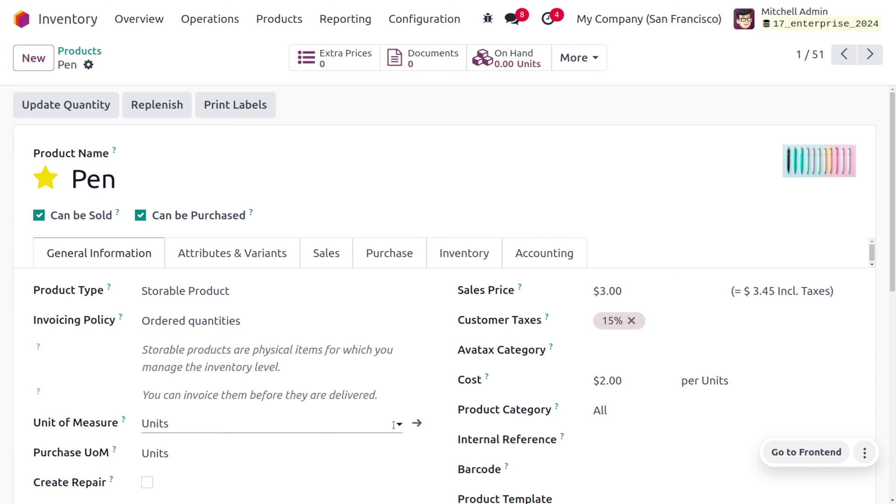
scroll(393, 425, "down", 5)
scroll(394, 424, "up", 5)
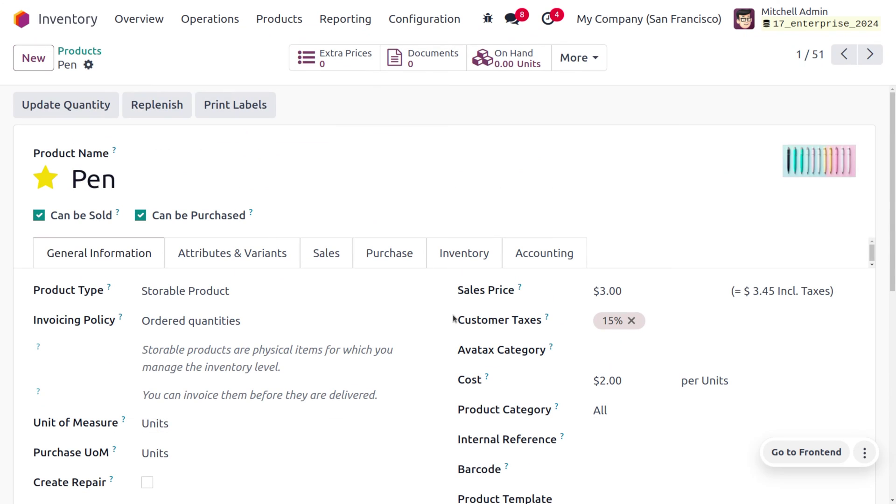
left_click(482, 253)
scroll(327, 368, "down", 5)
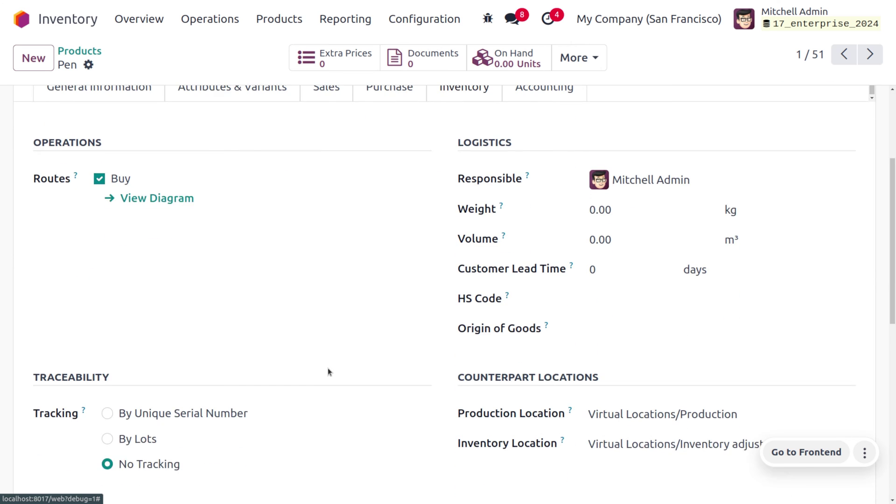
left_click(107, 361)
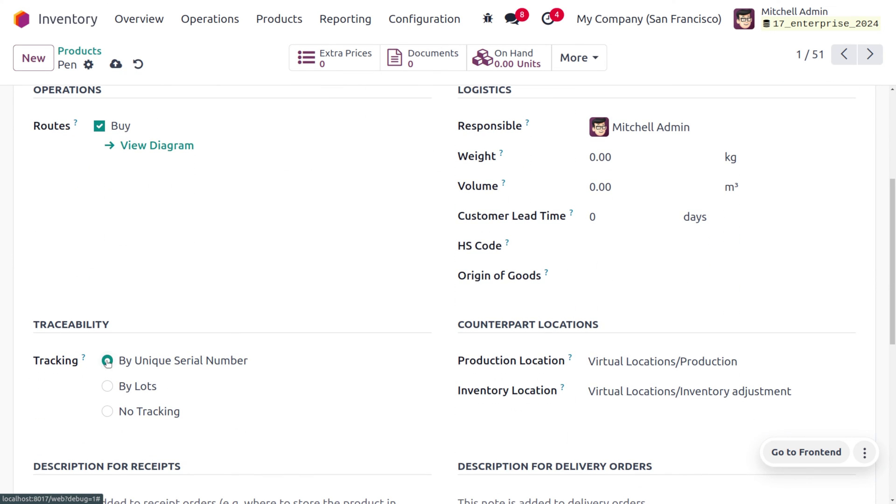
left_click(116, 65)
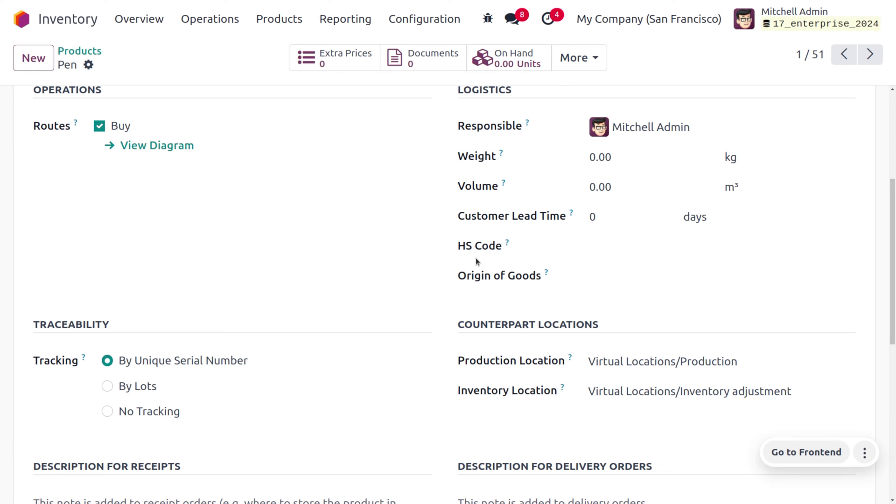
- Create a lot/serial number SP00 for the Pen product from its Lot/Serial Numbers records and save it
scroll(475, 258, "up", 5)
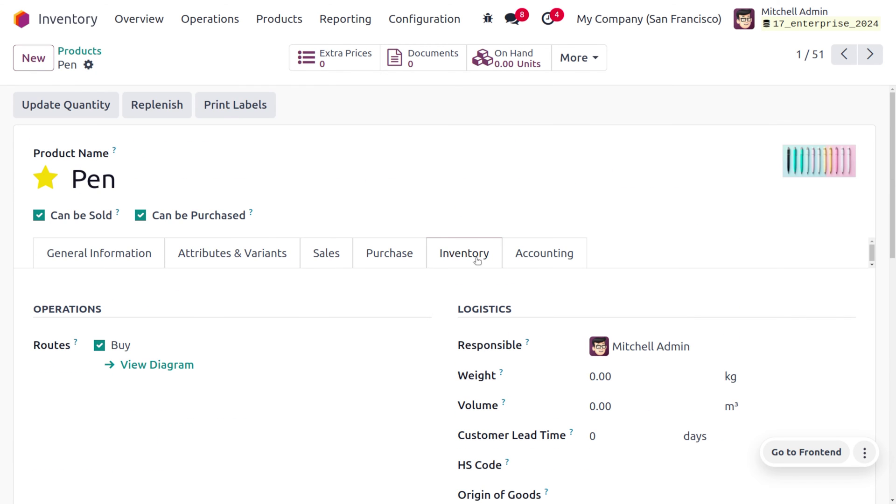
left_click(575, 64)
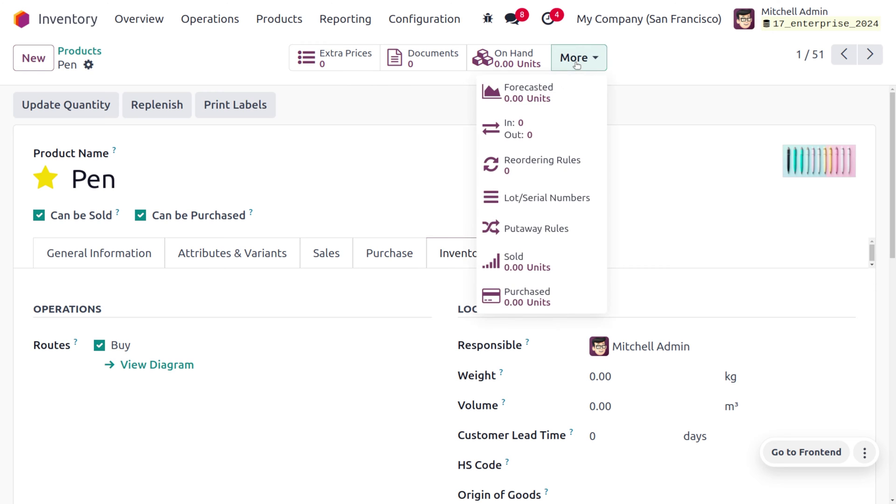
left_click(540, 196)
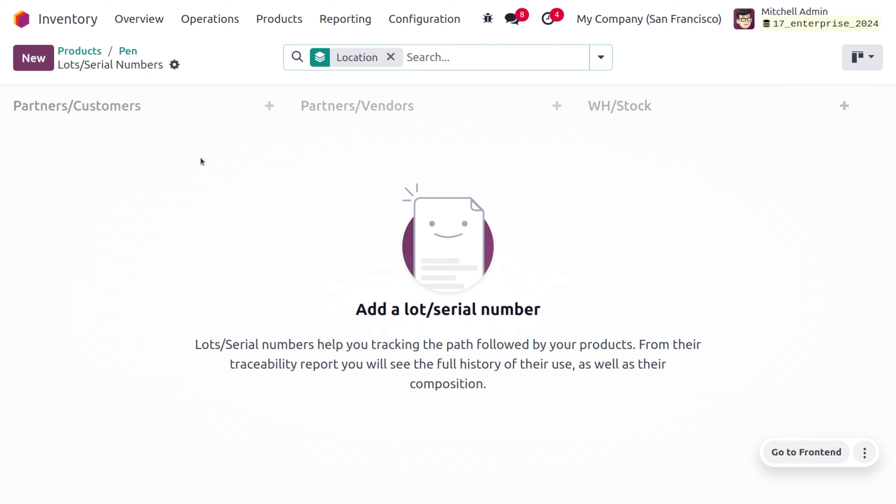
left_click(30, 67)
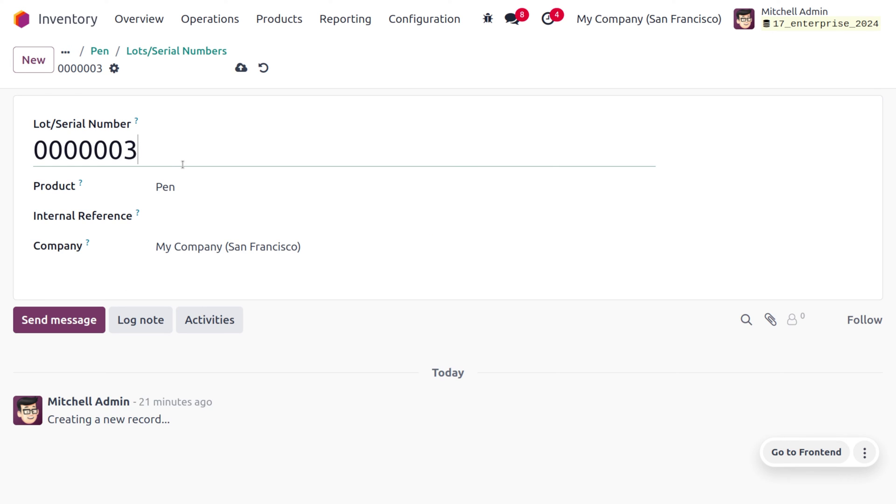
key("BackSpace")
key("BackSpace")
key("BackSpace")
key("BackSpace")
key("BackSpace")
key("BackSpace")
key("BackSpace")
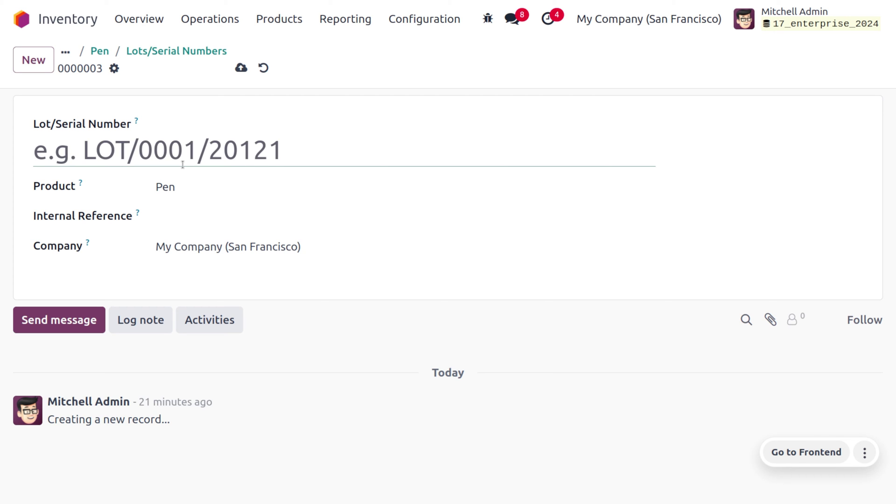
type("SP00")
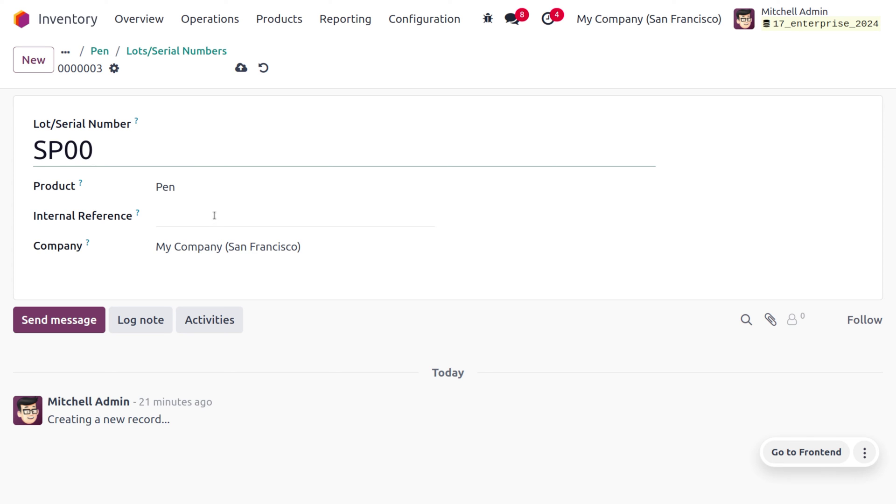
left_click(241, 69)
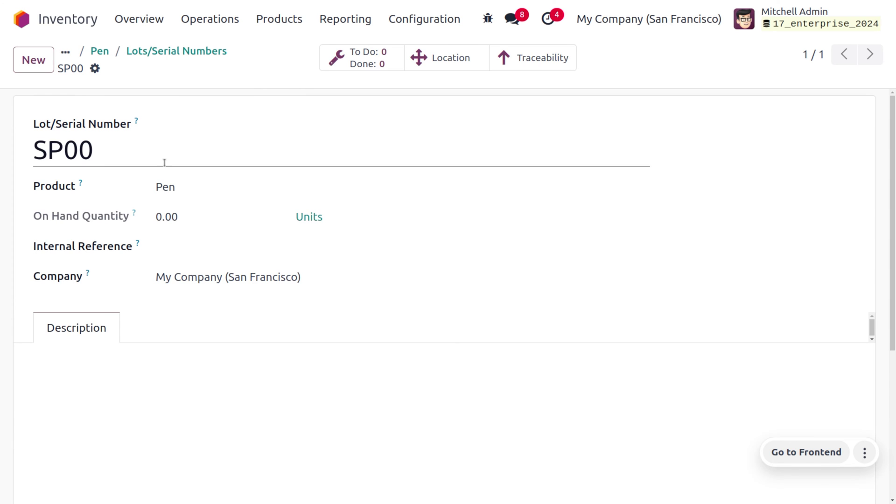
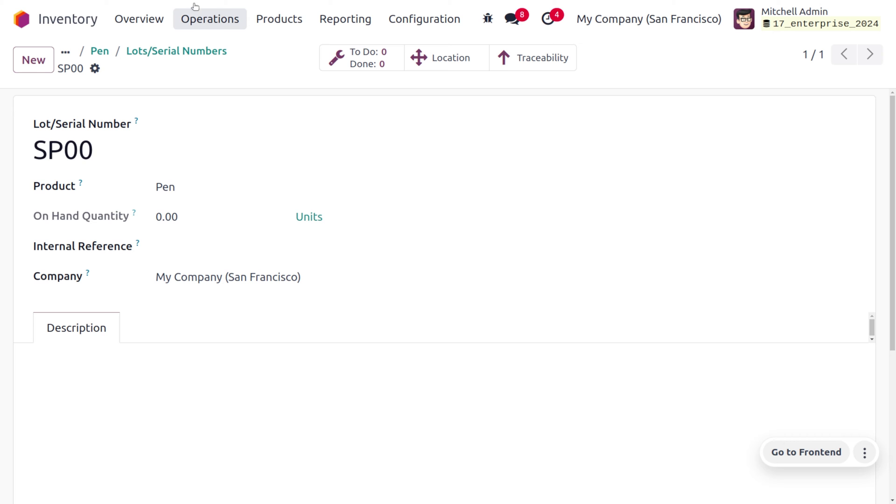
- Create a new request for quotation in the Purchase app and select an existing contact as the vendor
left_click(14, 23)
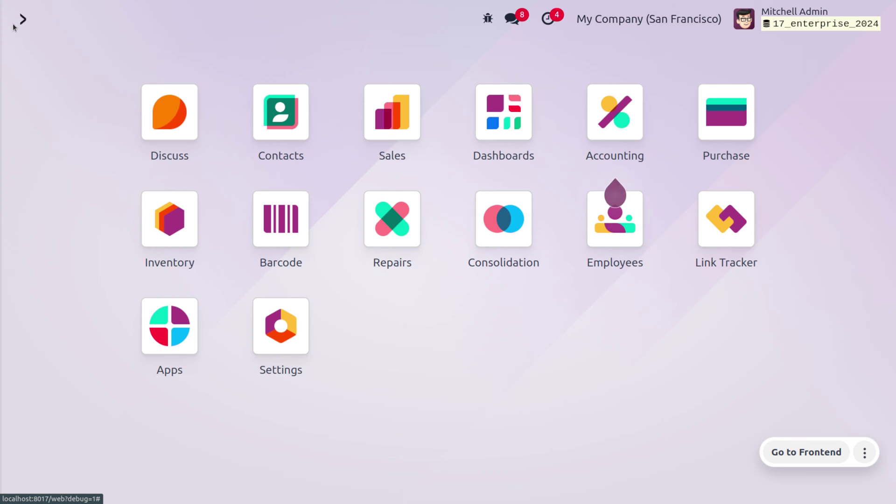
type("Pu")
key("Return")
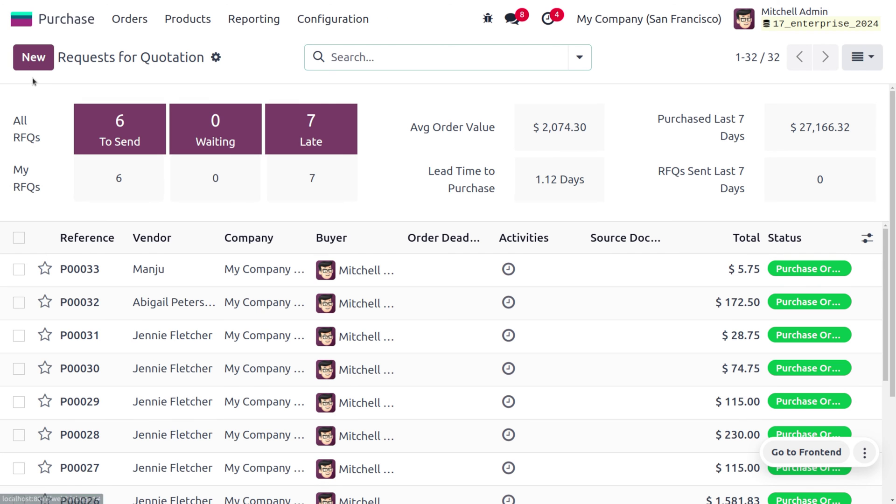
left_click(32, 58)
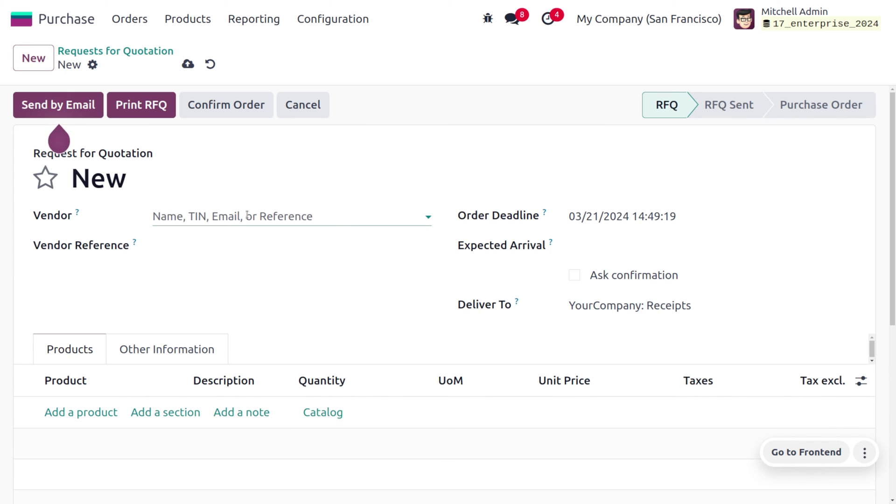
left_click(244, 214)
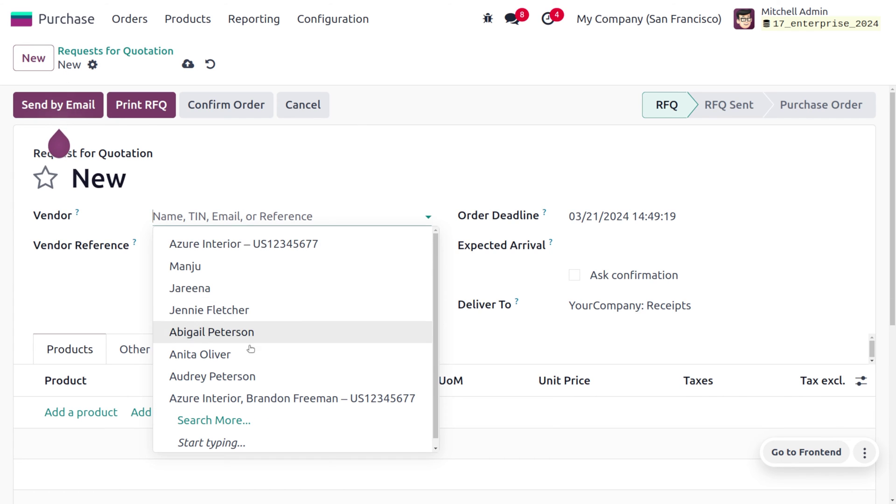
left_click(255, 373)
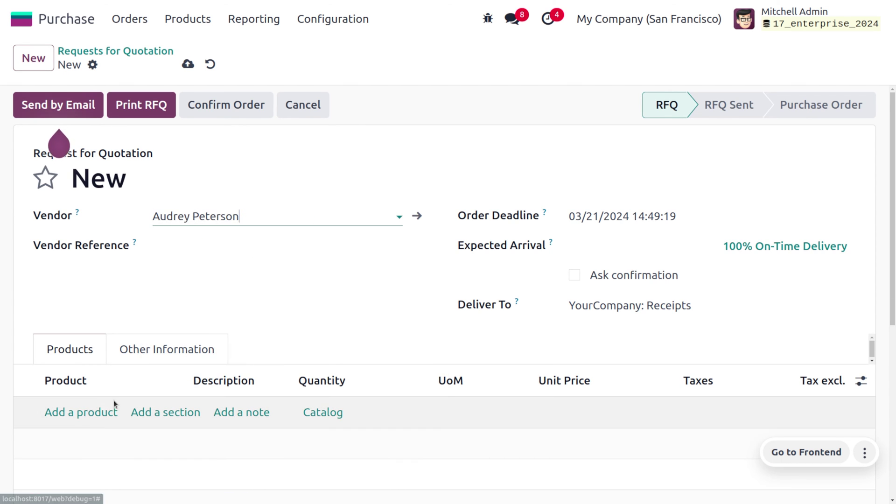
- Add 15 units of Pen to the request for quotation, remove the 15% tax from the line and confirm the order
left_click(80, 412)
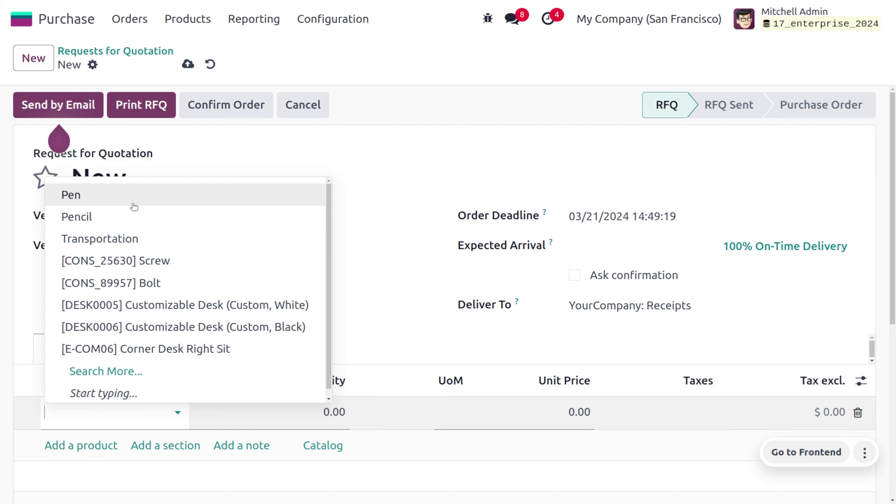
left_click(131, 202)
left_click(340, 406)
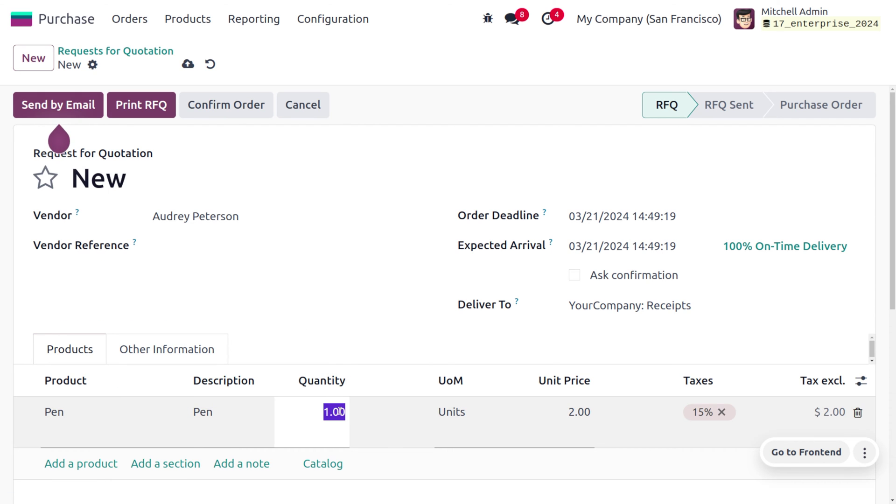
type("15")
left_click(721, 412)
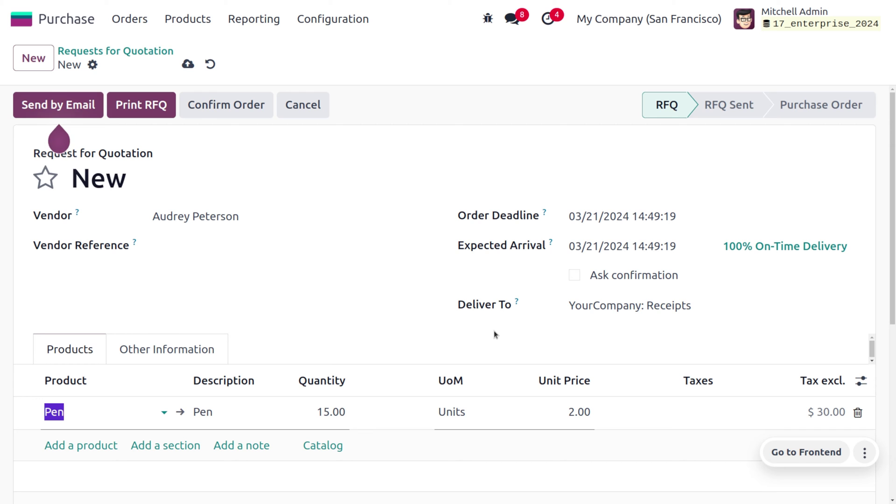
left_click(220, 109)
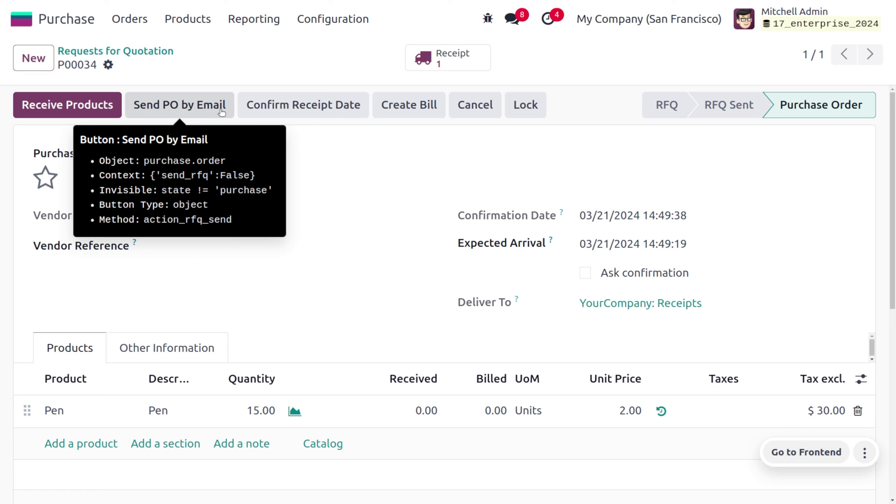
- Open the order's receipt and generate 15 serial numbers for the Pen line, with SP00 as the first number
left_click(43, 106)
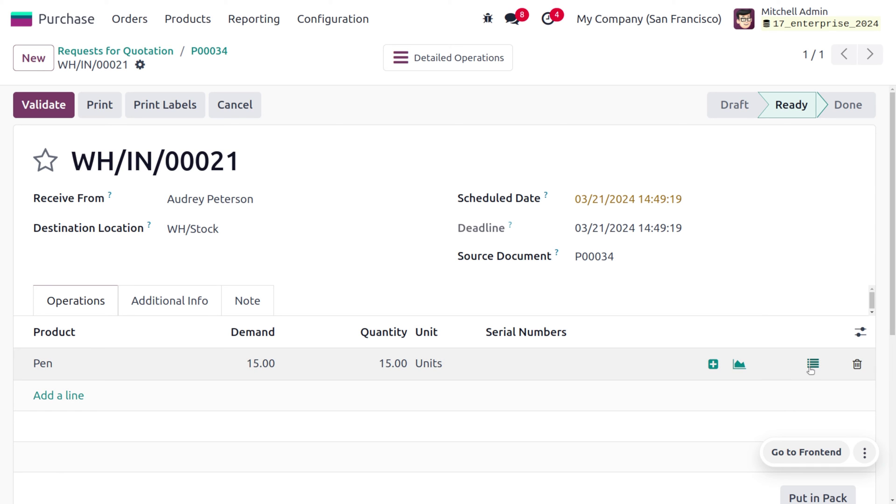
left_click(812, 364)
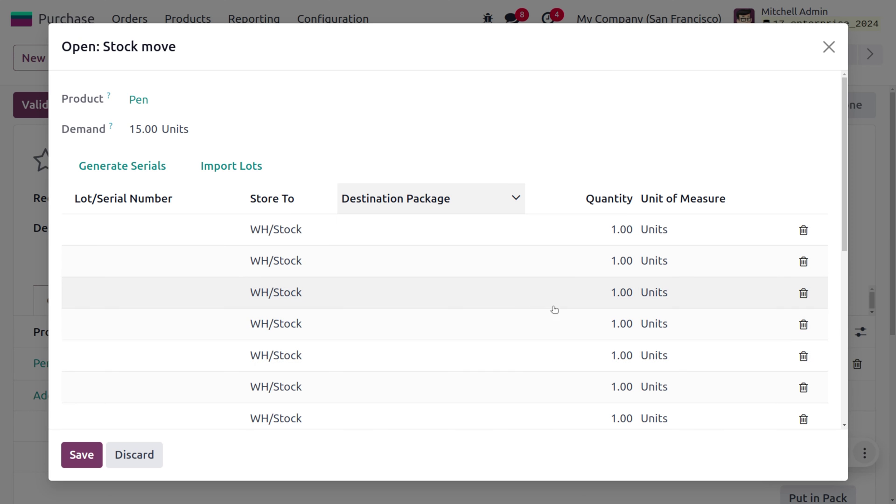
left_click(149, 167)
left_click(368, 215)
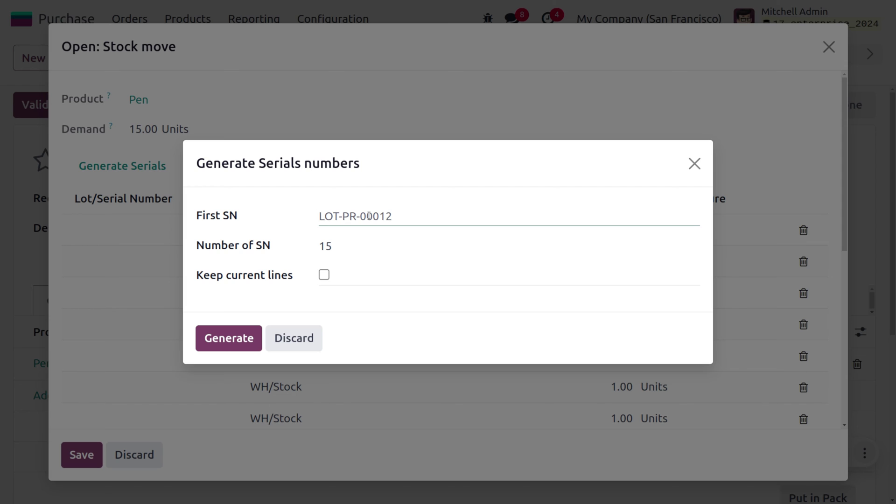
type("SB00")
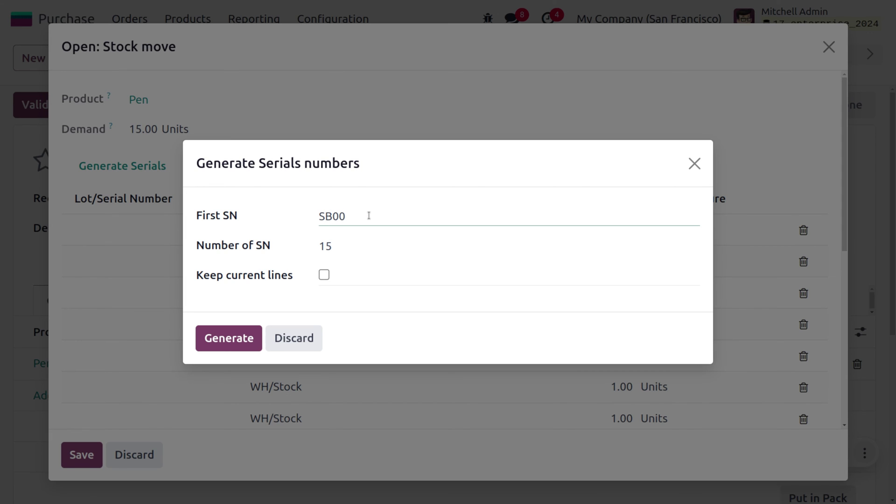
key("BackSpace")
key("BackSpace")
key("BackSpace")
type("P00")
left_click(224, 338)
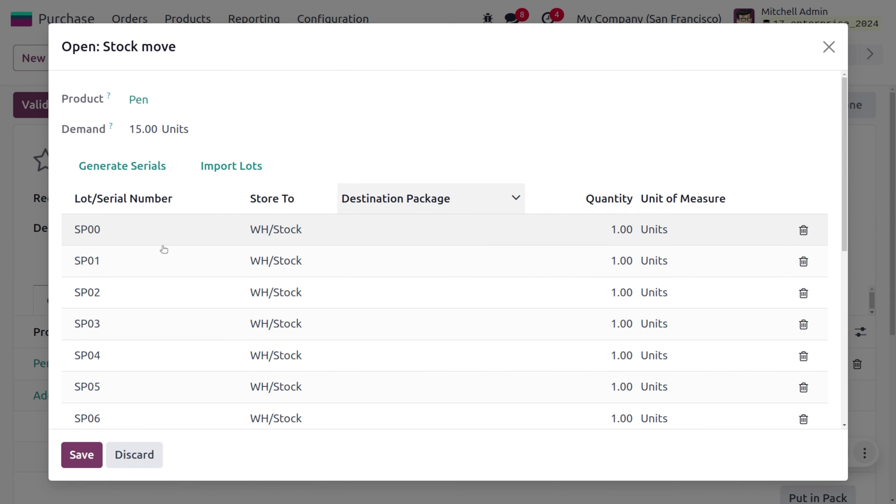
- Review and save the generated Pen serial numbers, and validate the receipt
scroll(205, 310, "down", 5)
scroll(205, 310, "up", 5)
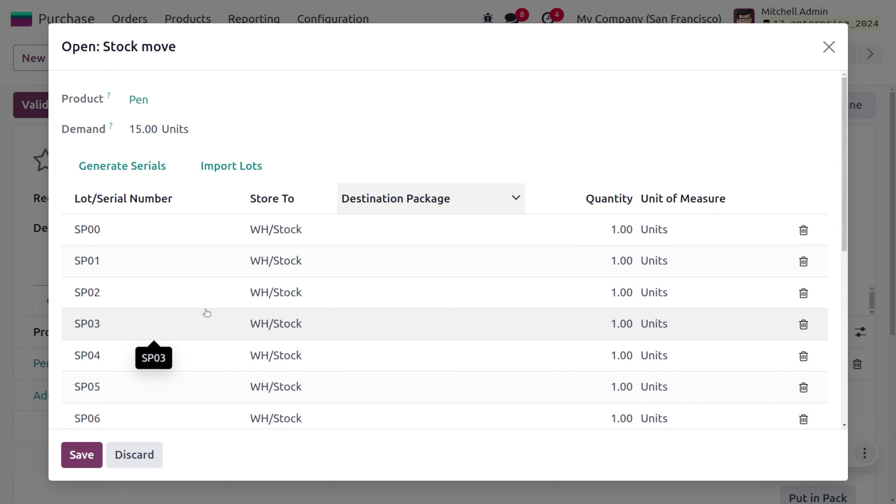
scroll(207, 313, "down", 5)
scroll(207, 312, "up", 3)
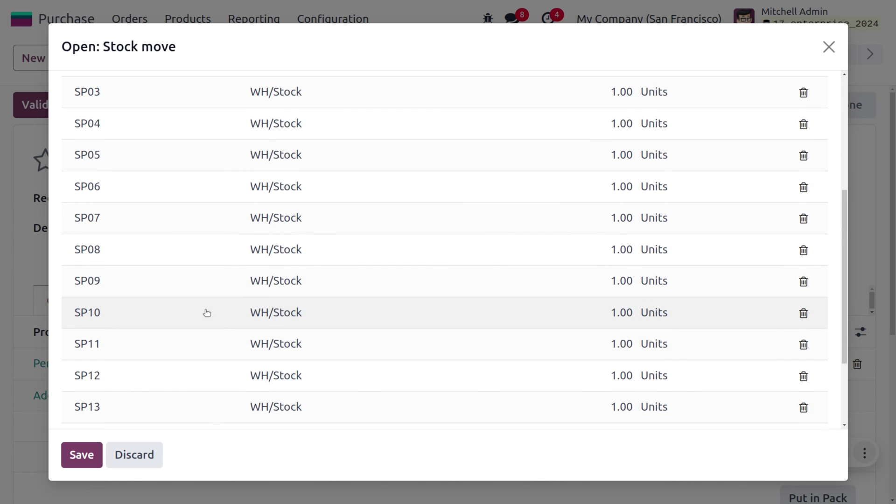
scroll(207, 312, "up", 1)
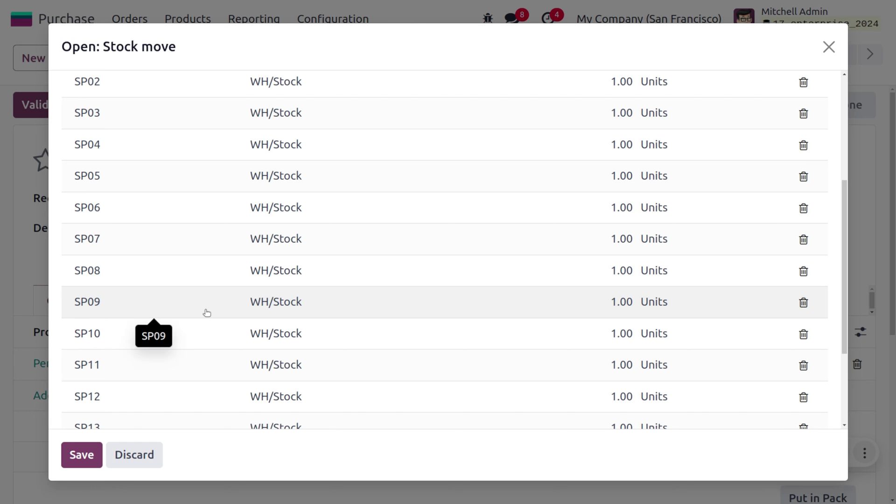
scroll(207, 313, "up", 4)
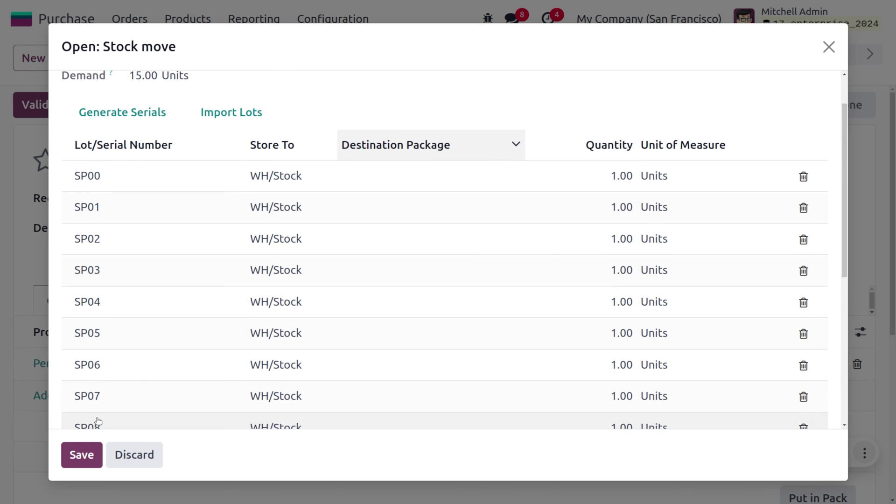
left_click(81, 454)
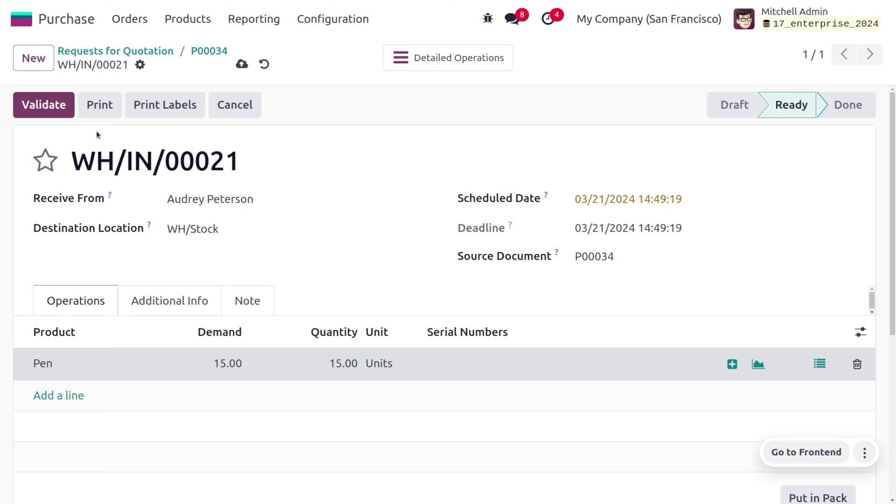
left_click(41, 108)
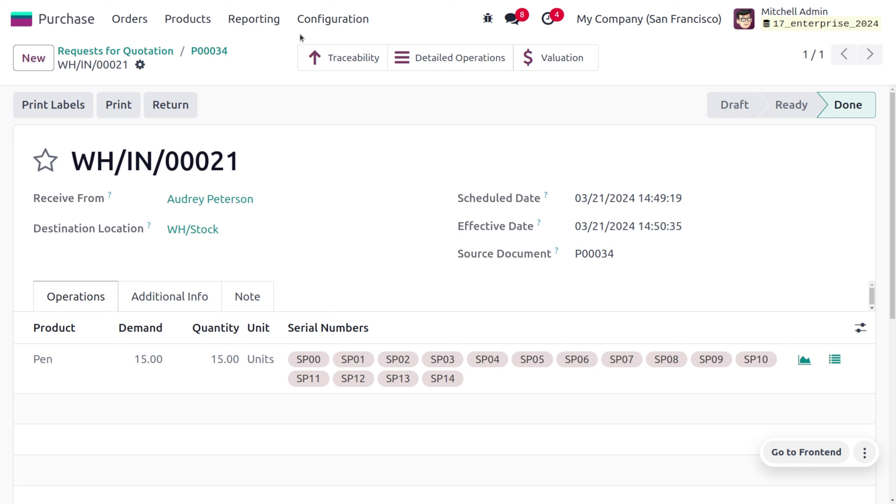
- Create a new quotation in the Sales app with Deco Addict as the customer
left_click(26, 20)
type("SA")
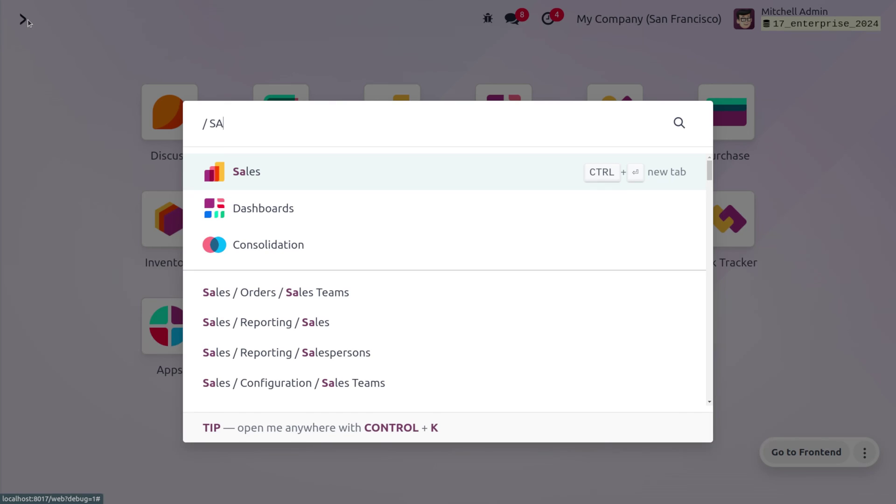
key("Return")
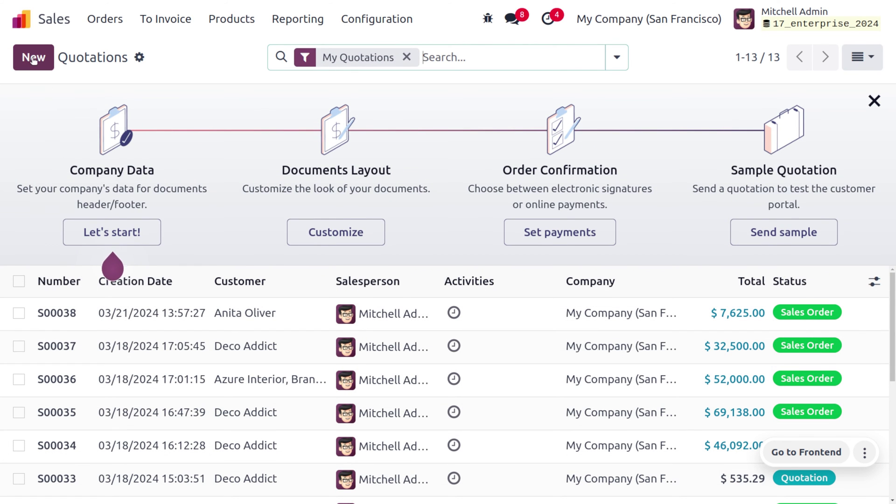
key("alt+c")
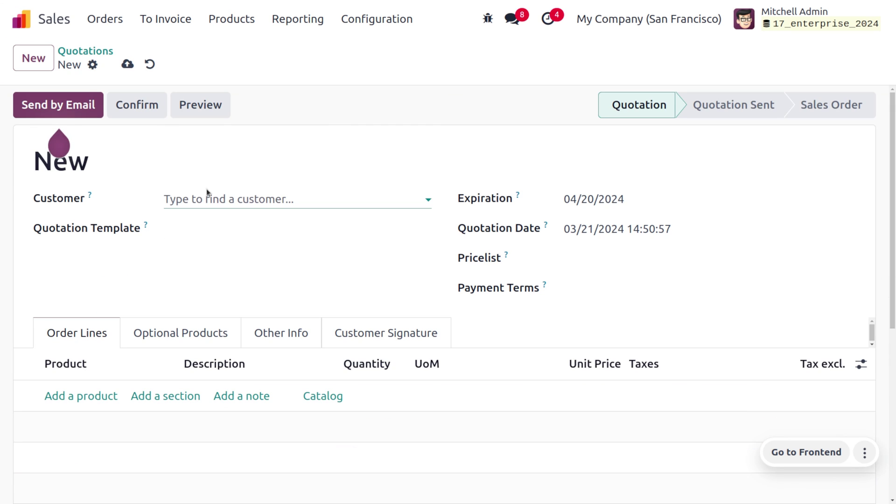
left_click(208, 196)
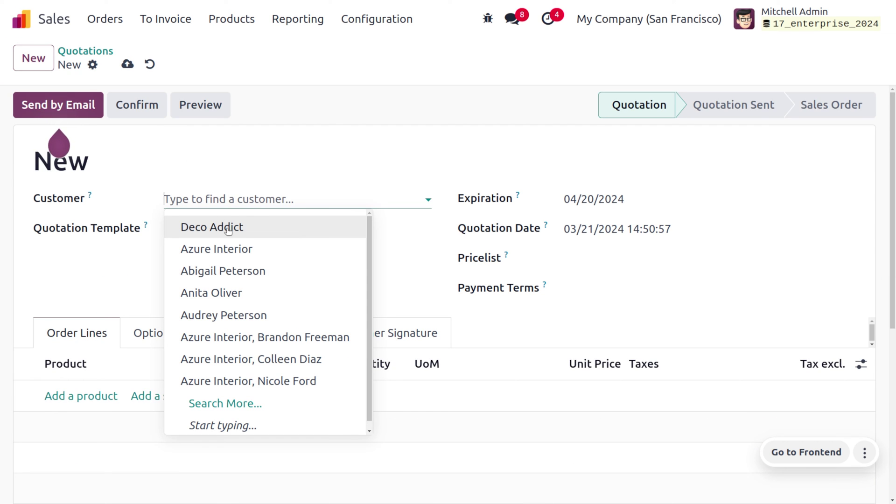
left_click(226, 229)
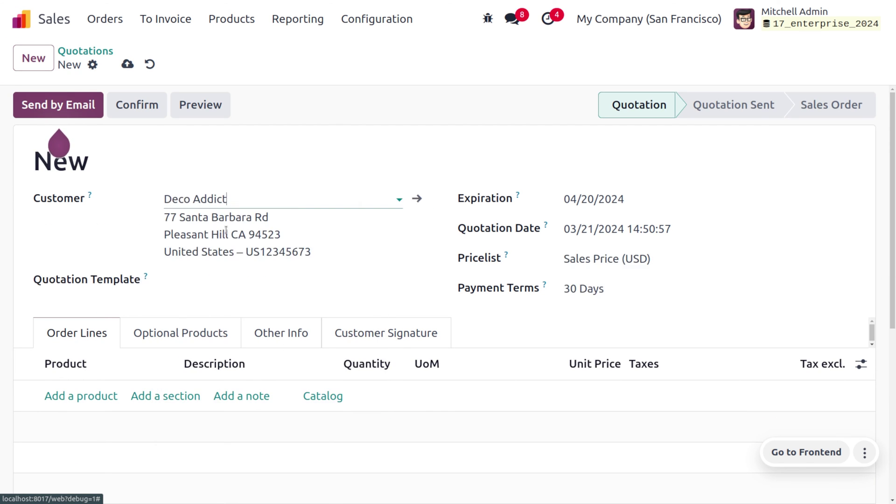
- Add the Pen product to the quotation and confirm it as a sales order
left_click(89, 395)
left_click(89, 395)
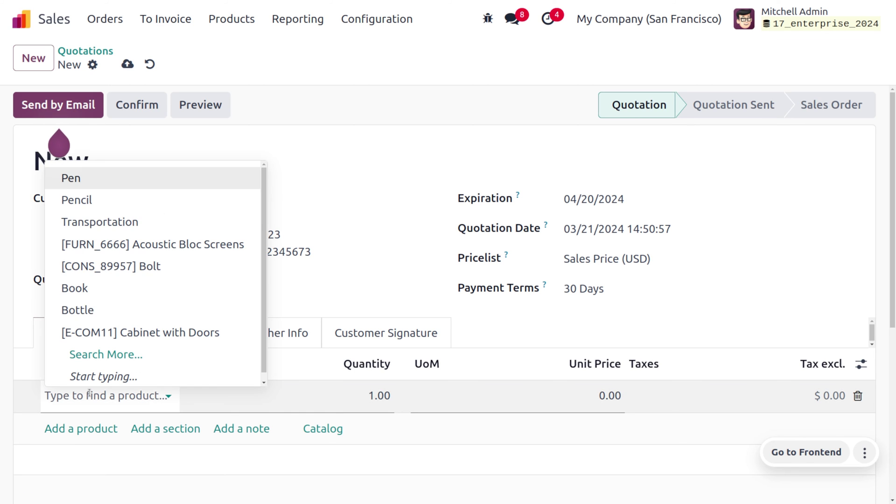
left_click(160, 188)
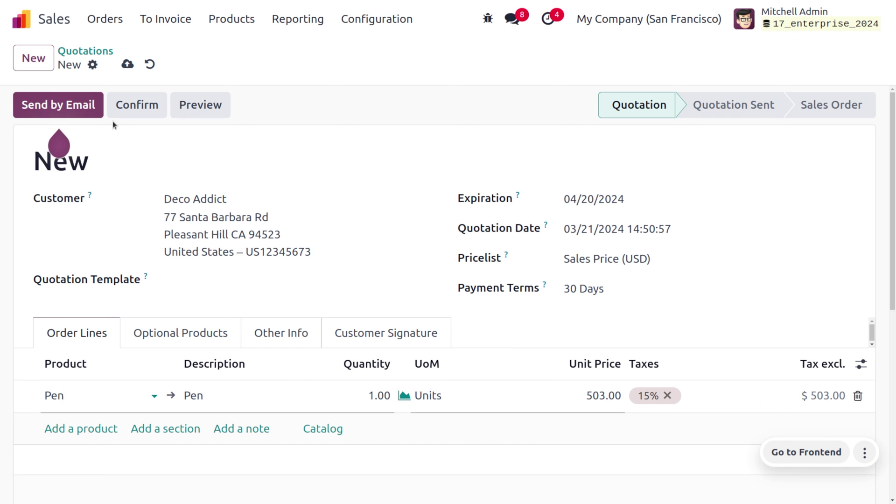
left_click(143, 104)
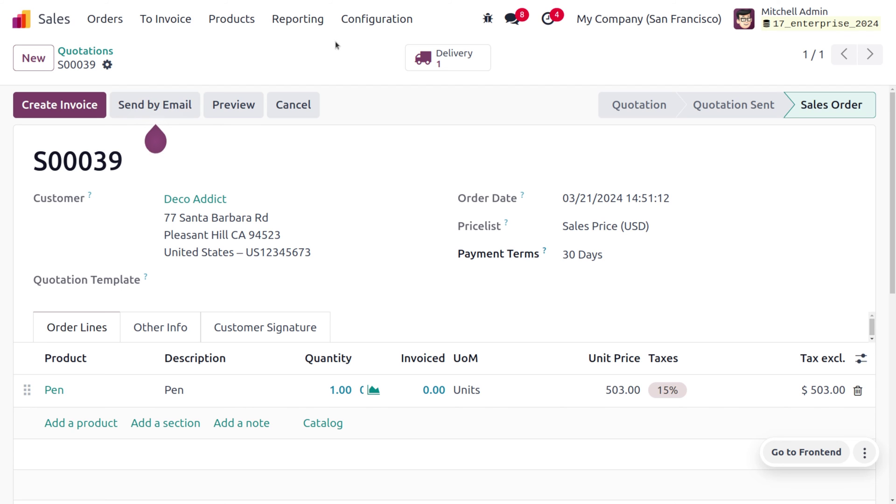
- Open the sales order's delivery and the detailed stock move of its Pen line
left_click(450, 58)
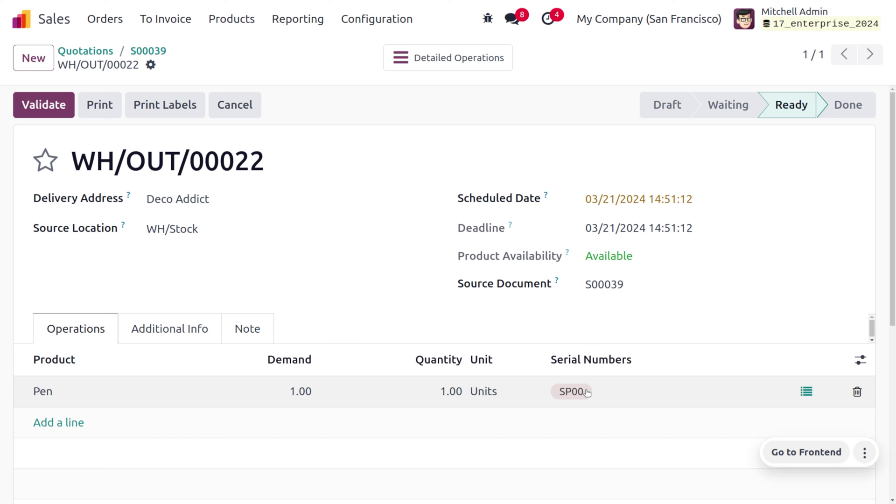
left_click(804, 393)
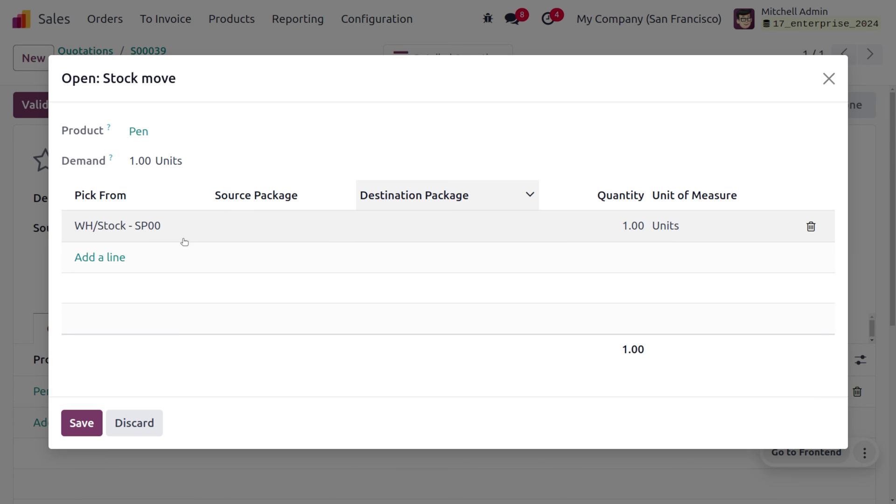
- Try to add a move line with the new serial number SB26 for the Pen, and discard the stock move changes
left_click(106, 257)
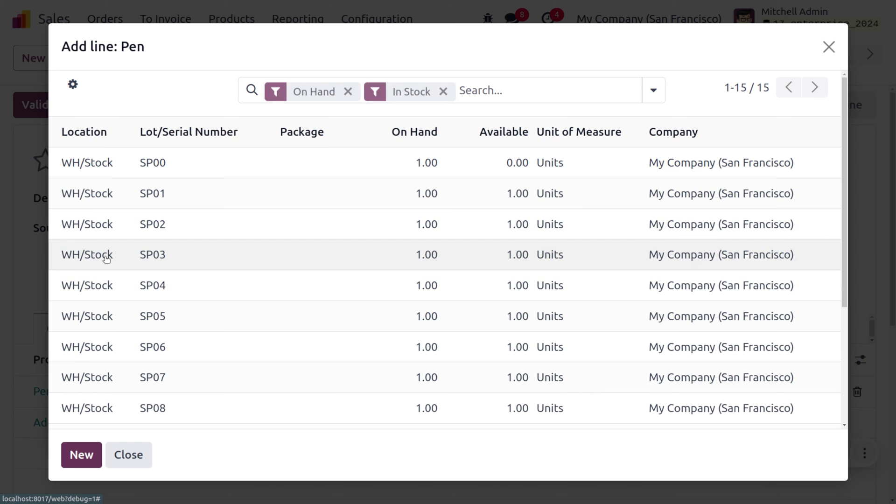
left_click(83, 453)
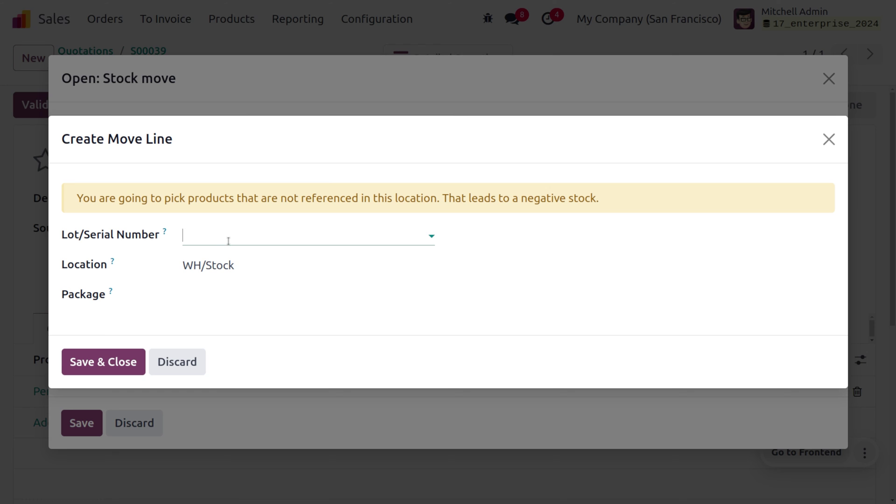
left_click(228, 241)
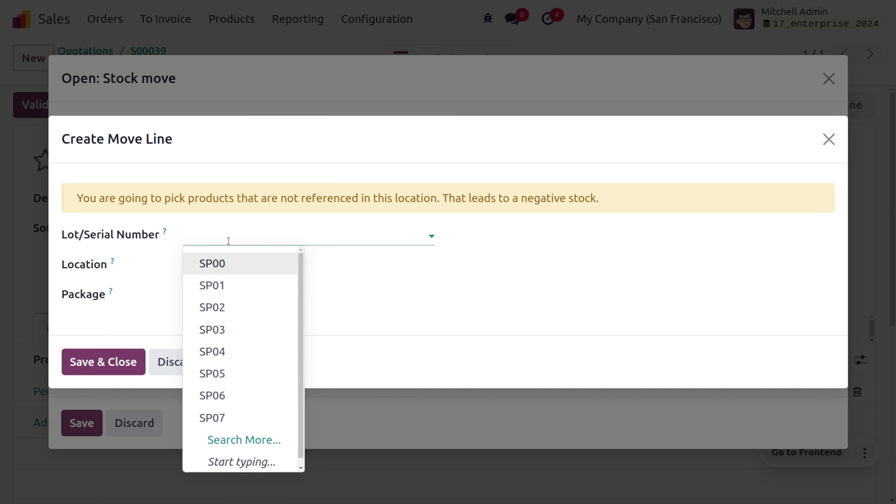
type("SB")
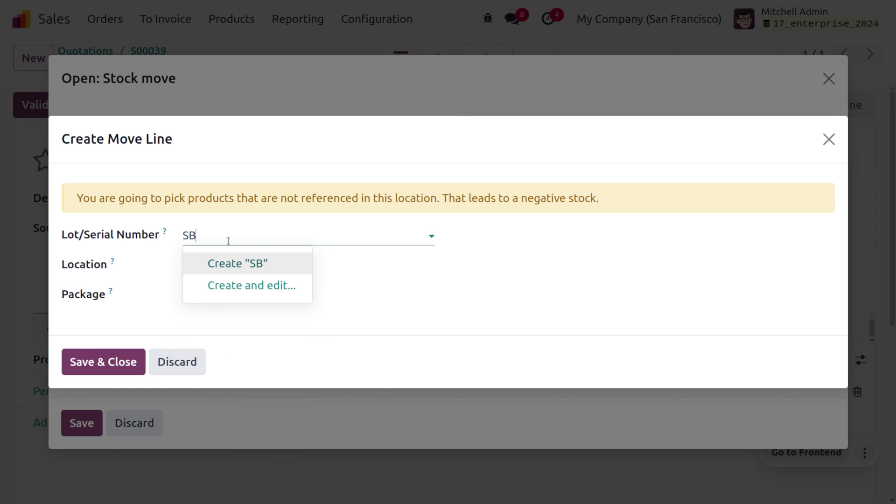
type("26")
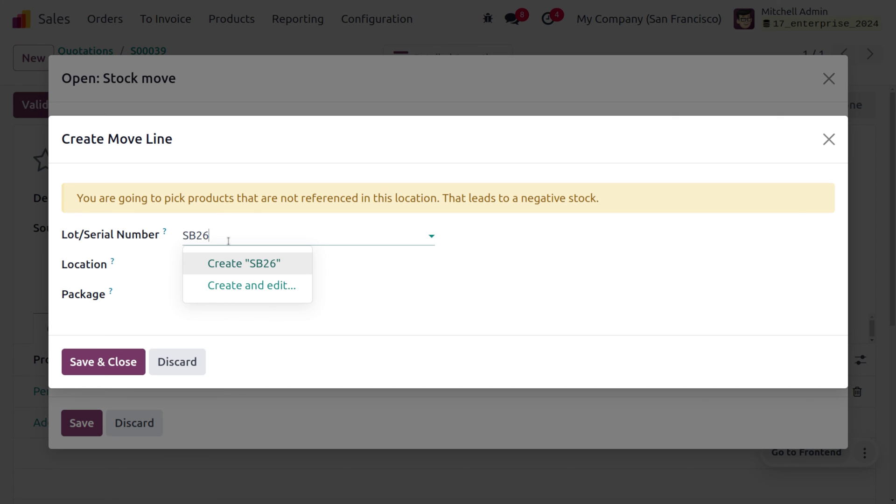
left_click(242, 269)
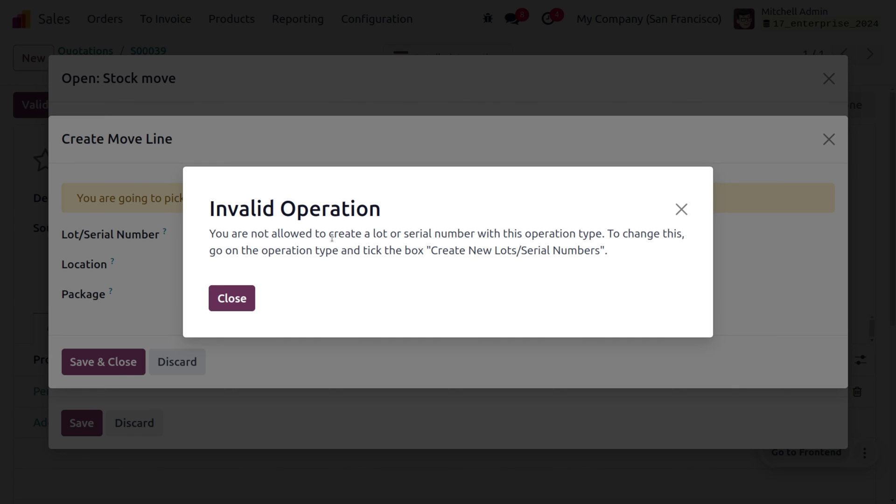
left_click(234, 303)
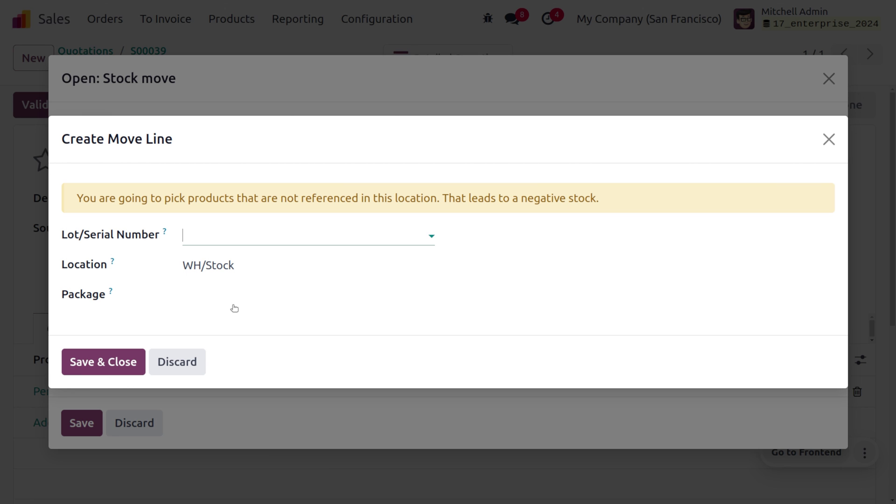
left_click(182, 367)
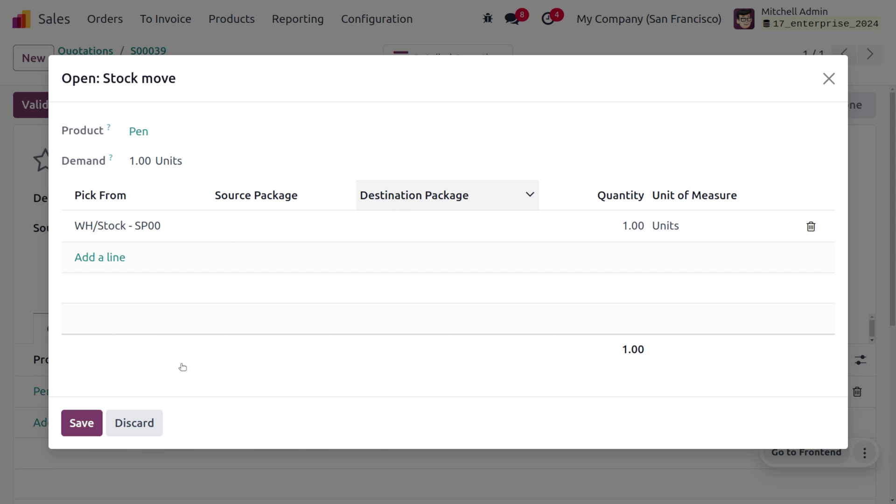
left_click(126, 417)
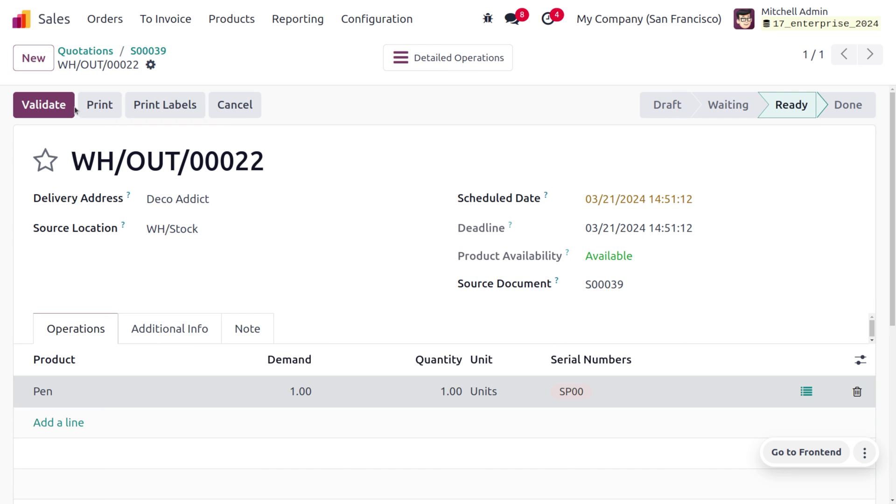
- Validate the Pen delivery with serial number SP00 and open its traceability report
left_click(50, 103)
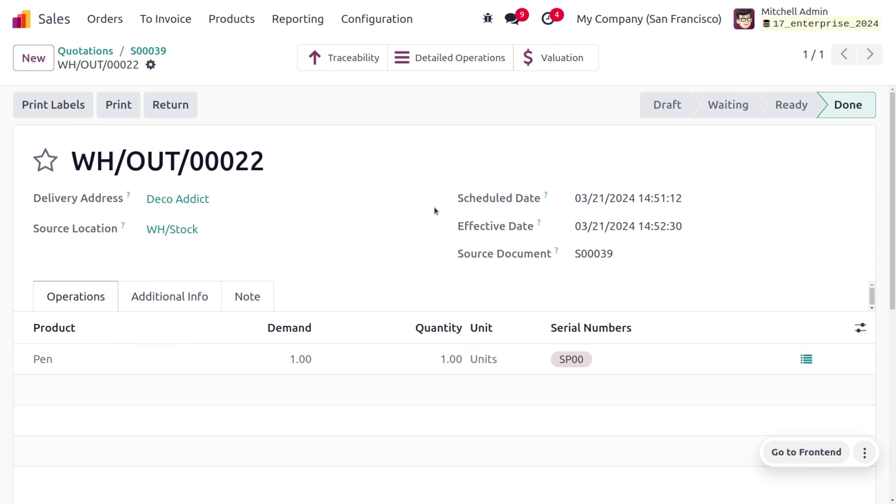
left_click(346, 69)
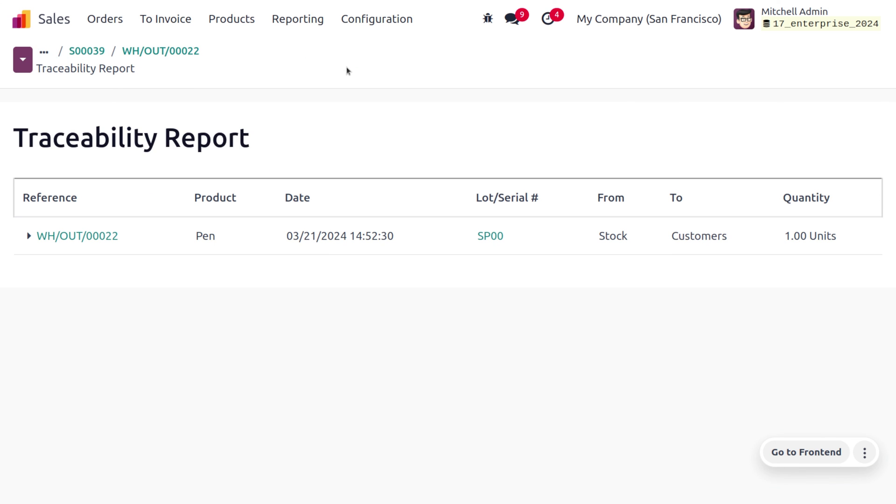